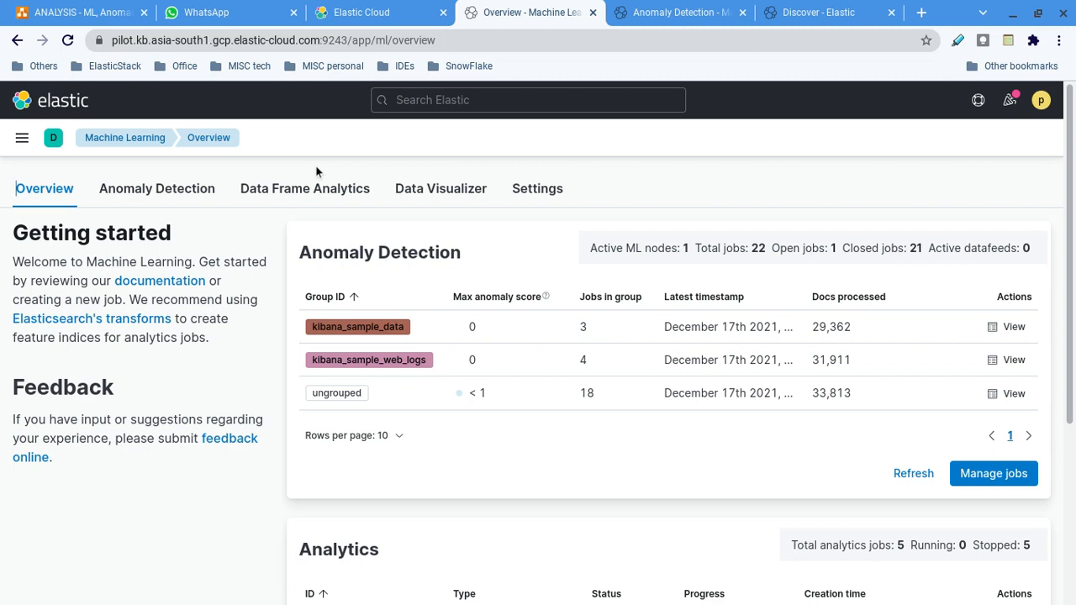
# Open the Data Visualizer and choose to visualize an existing index pattern.
pyautogui.click(430, 189)
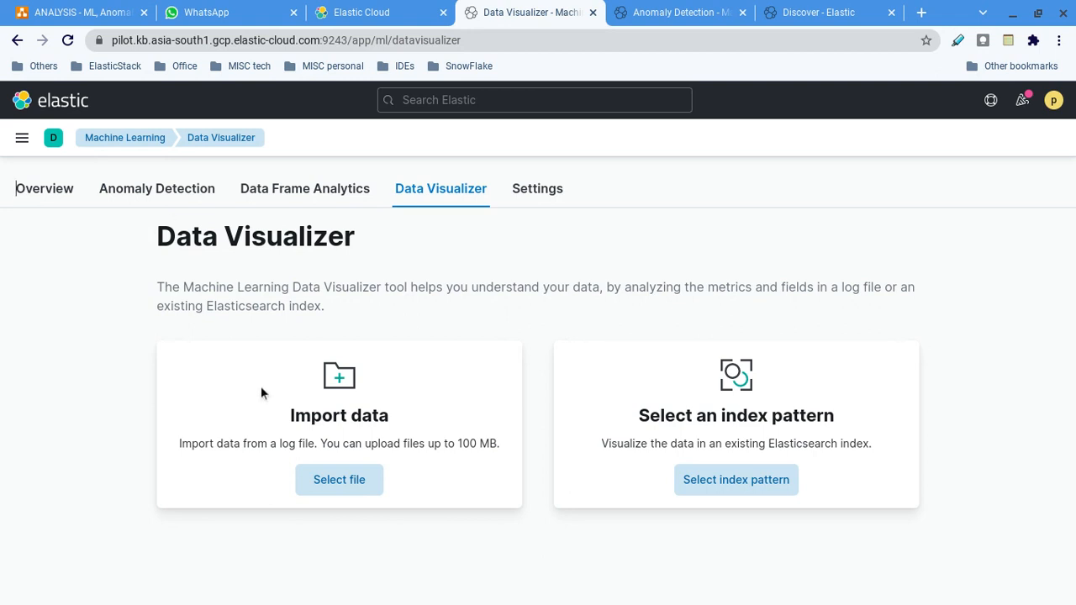
pyautogui.moveTo(158, 288); pyautogui.dragTo(650, 299)
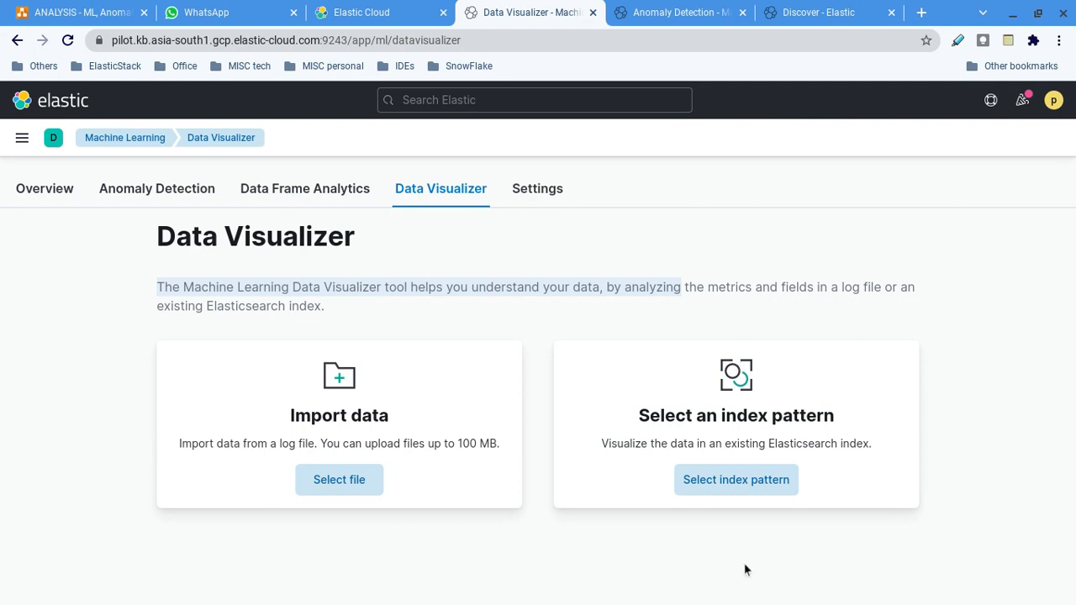
pyautogui.click(719, 480)
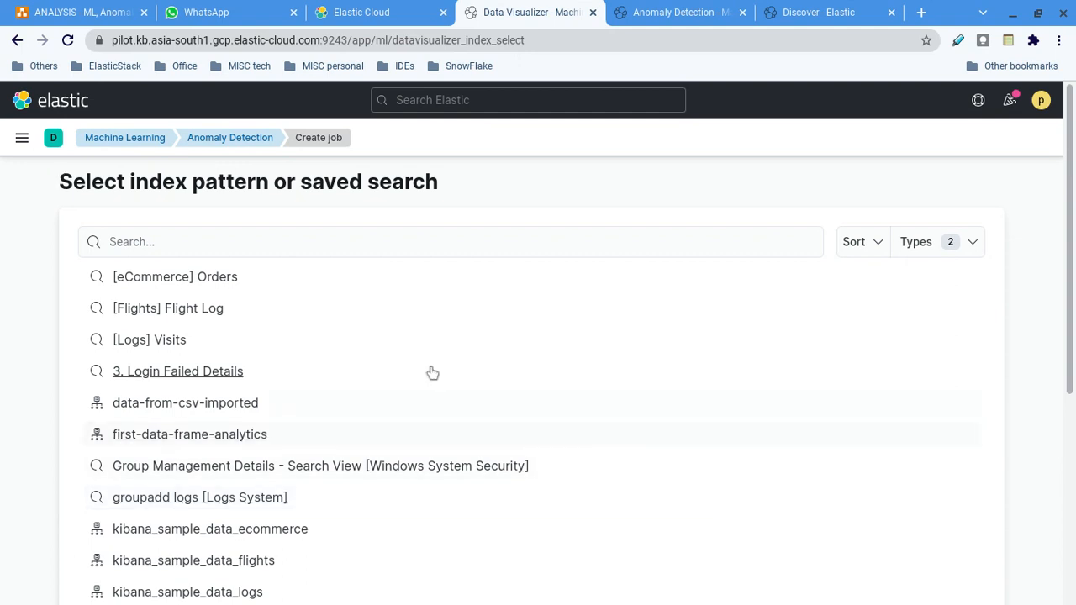
# Search the index patterns for "kiba" and select kibana_sample_data_logs.
pyautogui.click(298, 242)
pyautogui.write('ki9ban')
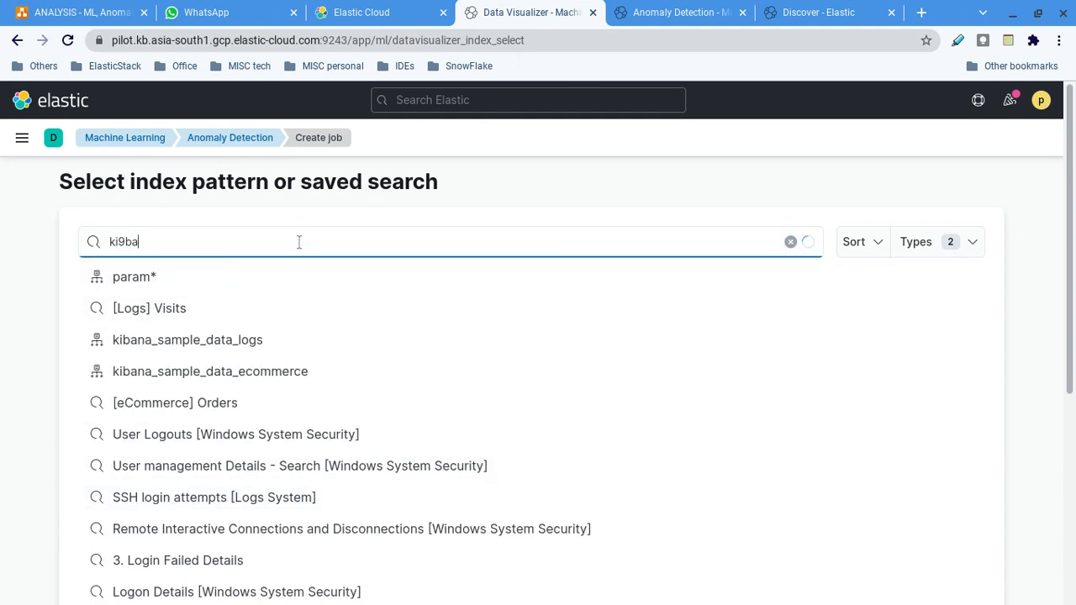
pyautogui.press('BackSpace')
pyautogui.press('BackSpace')
pyautogui.press('BackSpace')
pyautogui.press('BackSpace')
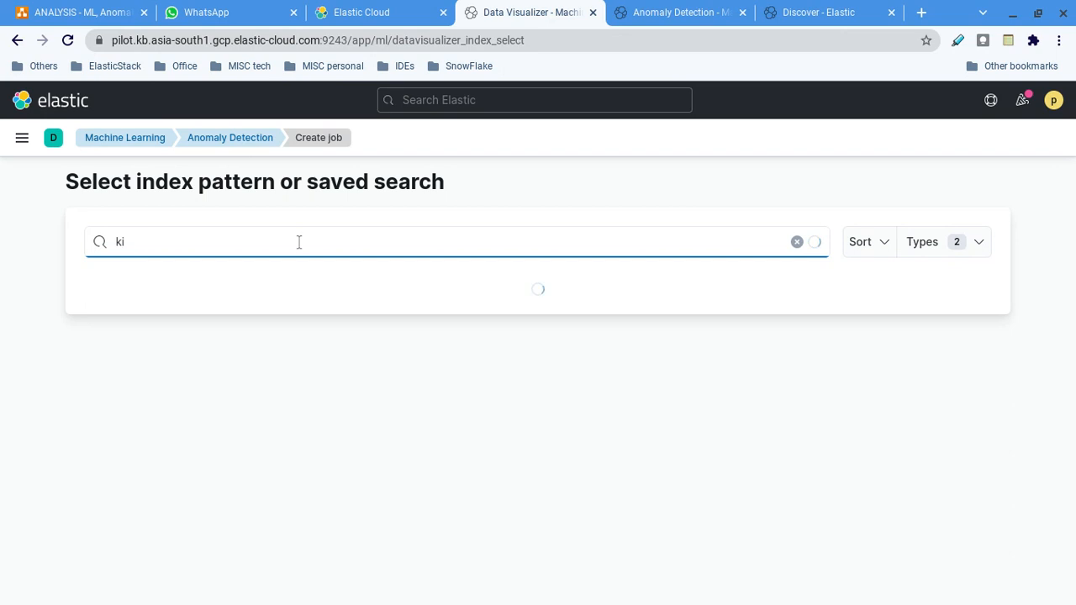
pyautogui.write('ba')
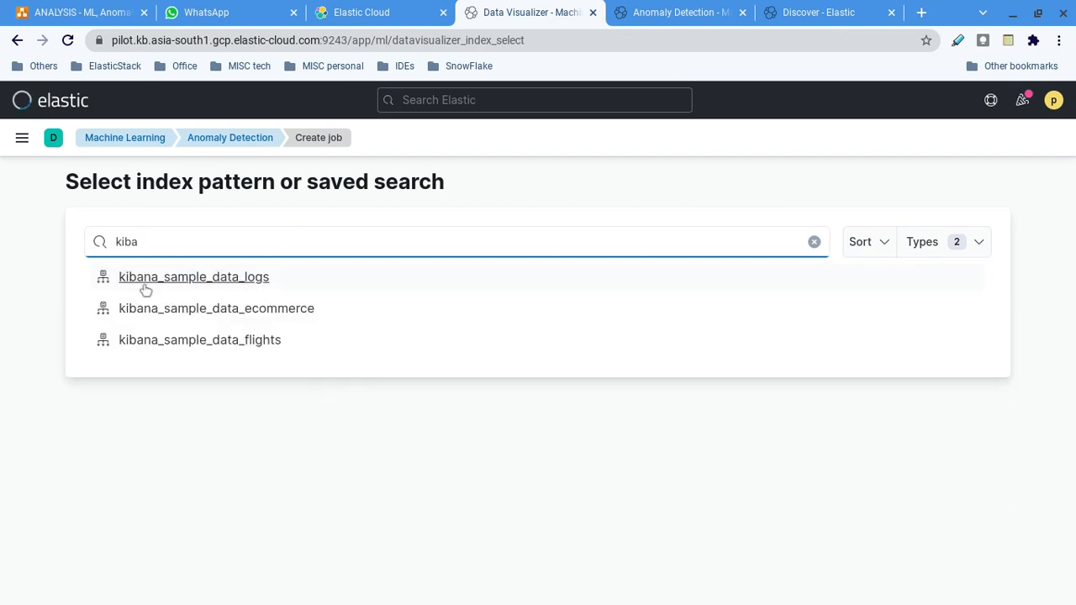
pyautogui.click(178, 278)
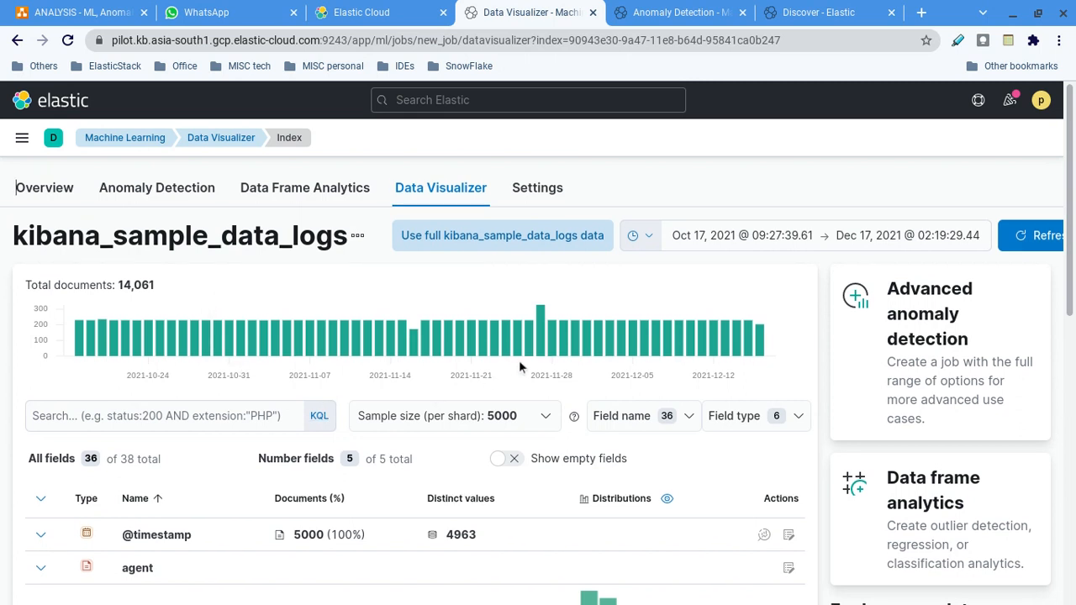
# Apply the full kibana_sample_data_logs data range to the visualizer.
pyautogui.scroll(-1, 521, 361)
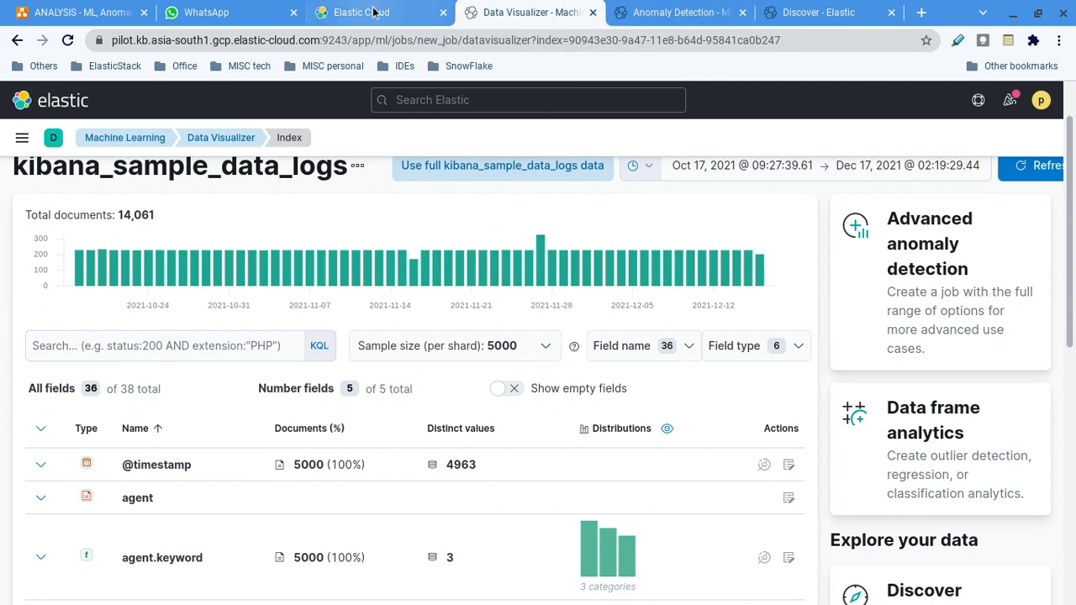
pyautogui.scroll(1, 311, 429)
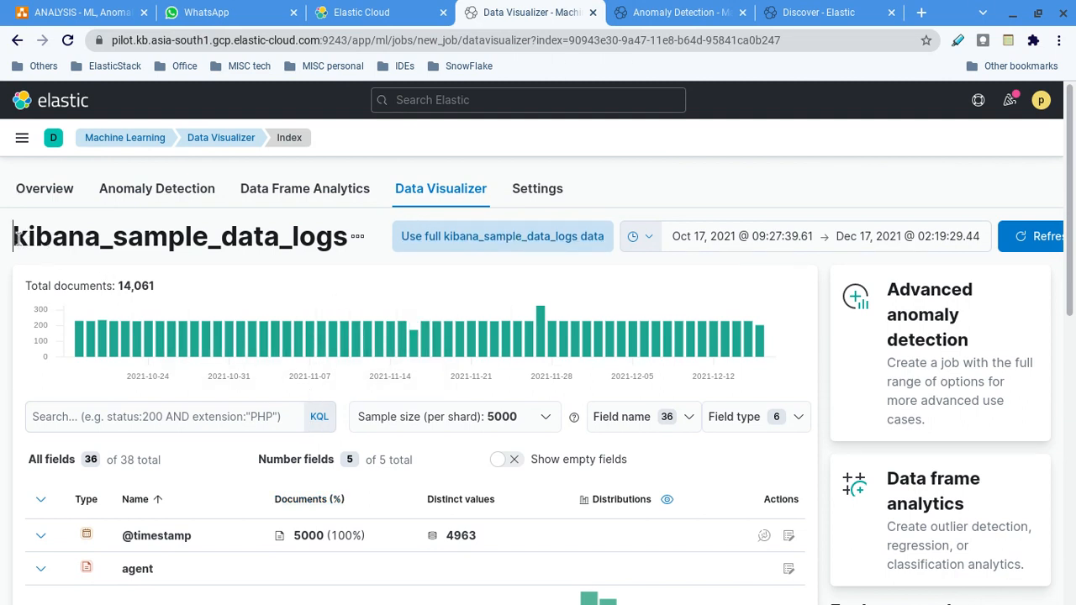
pyautogui.moveTo(14, 237); pyautogui.dragTo(351, 241)
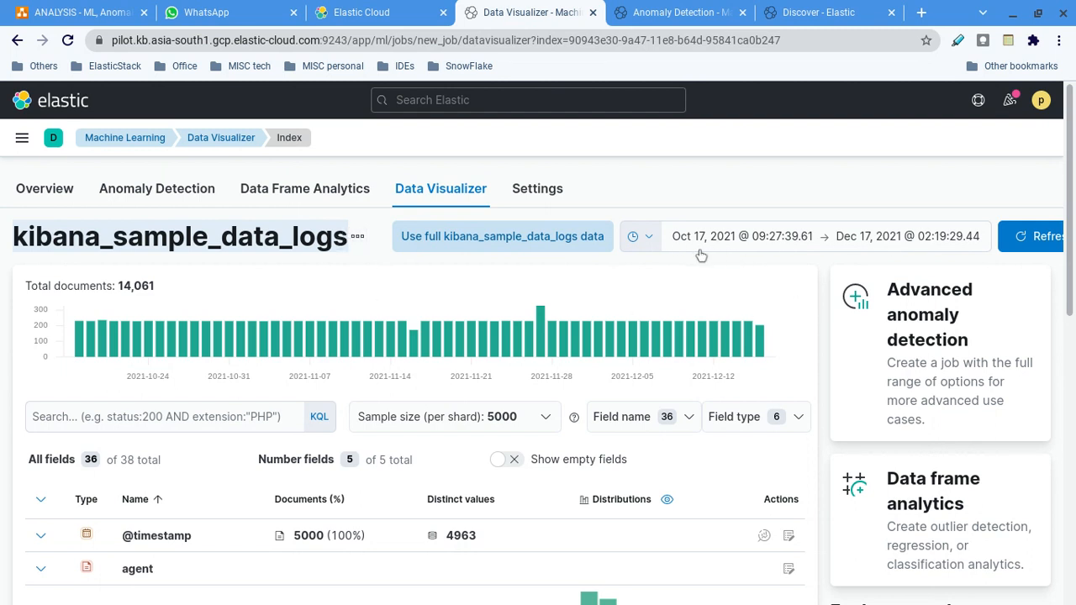
pyautogui.click(514, 241)
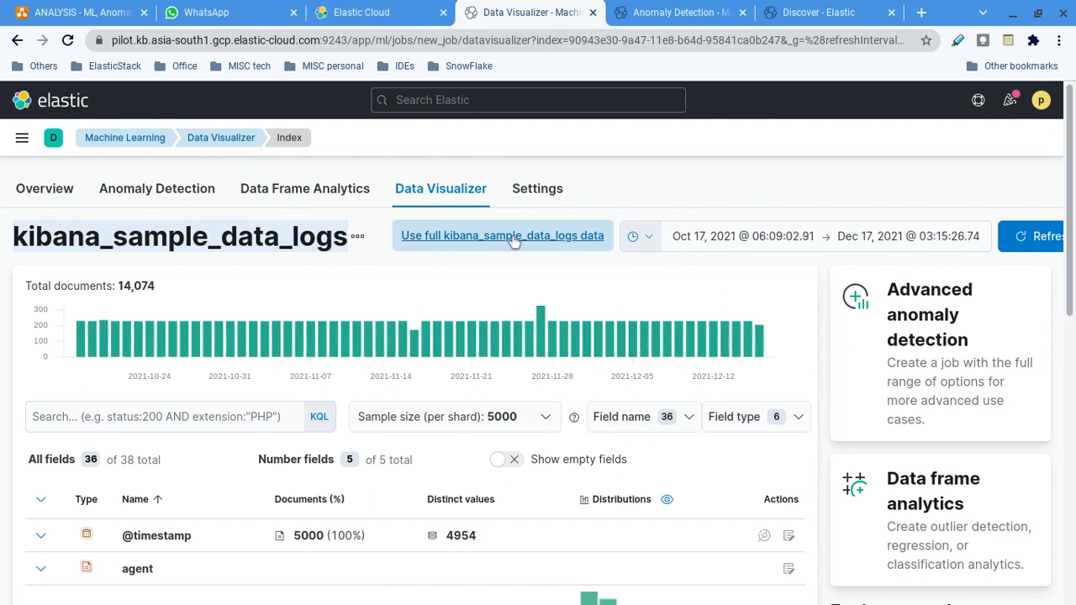
# Inspect the daily document counts in the histogram and set the sample size per shard to 1000.
pyautogui.scroll(-1, 682, 471)
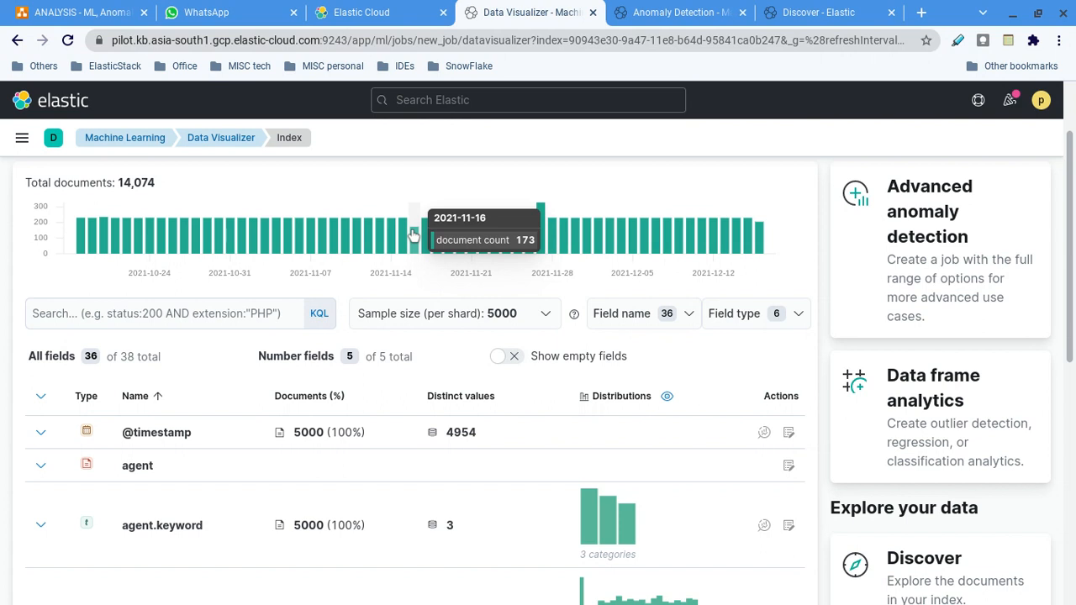
pyautogui.moveTo(536, 210)
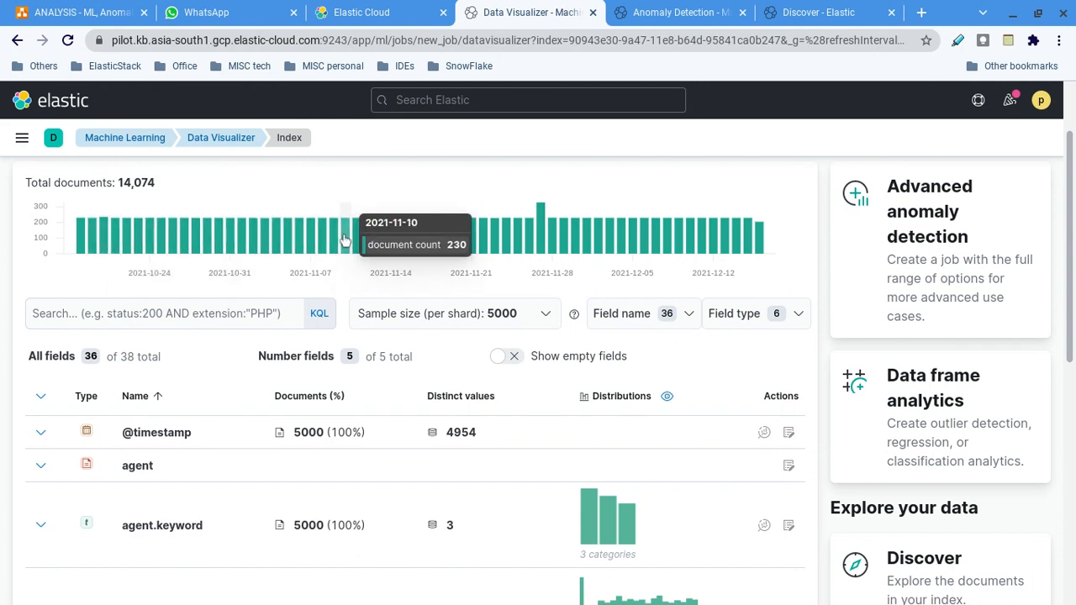
pyautogui.scroll(-1, 211, 398)
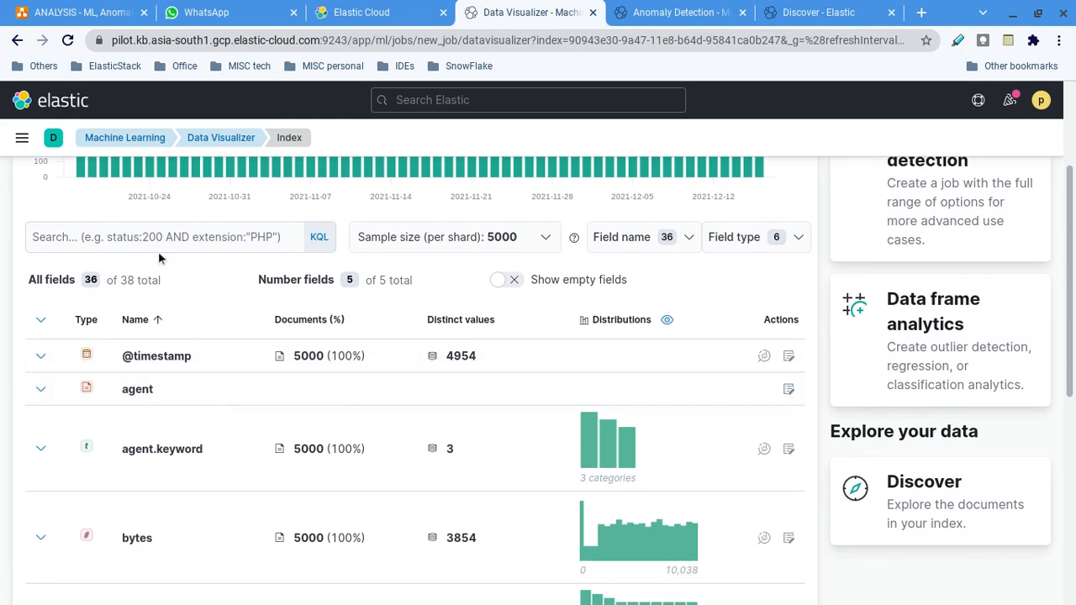
pyautogui.click(136, 236)
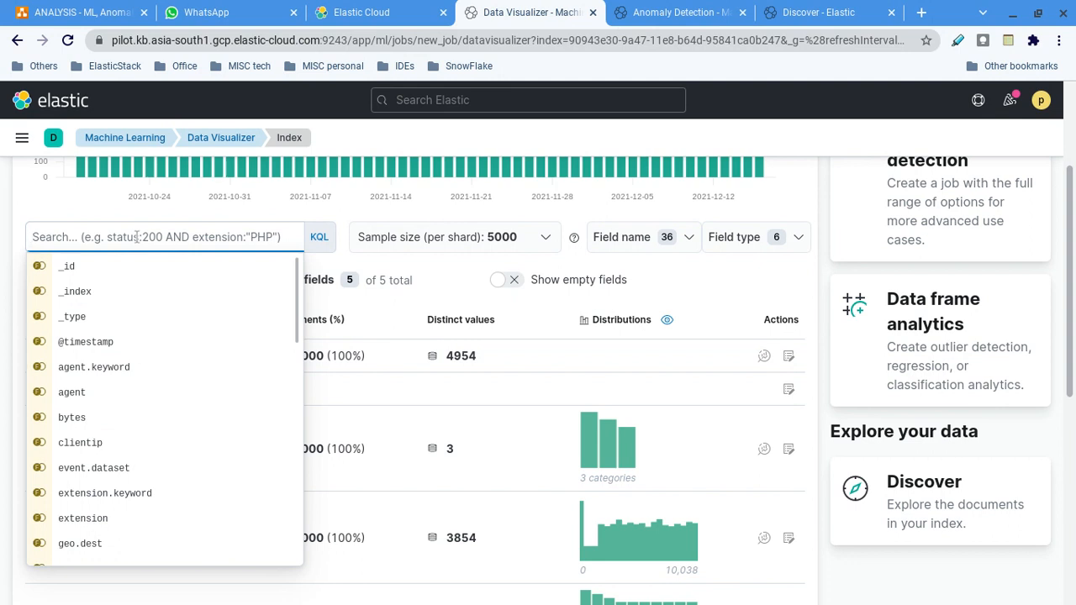
pyautogui.click(545, 238)
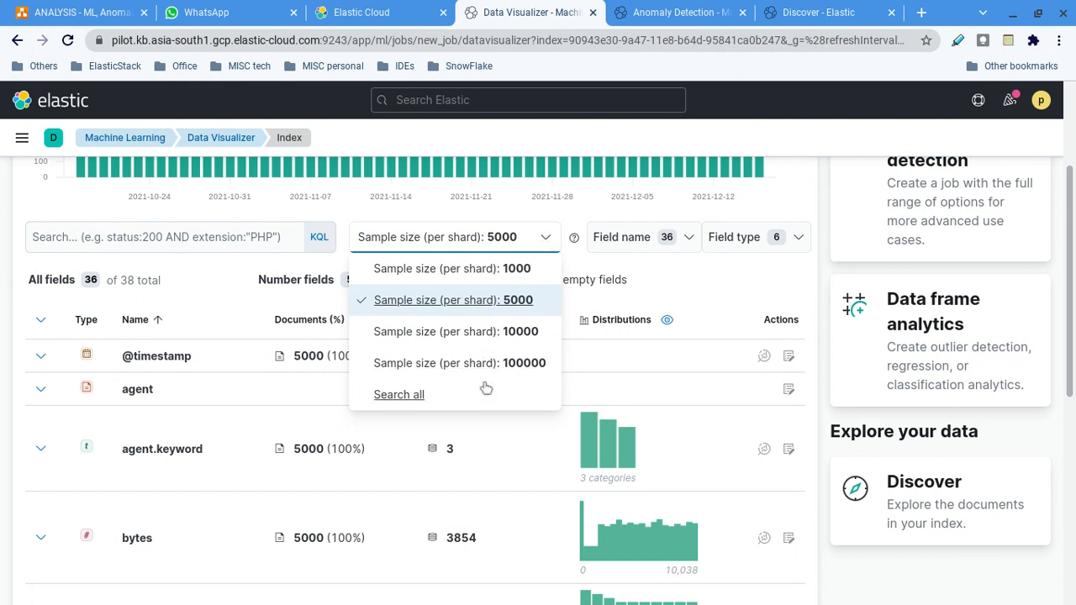
pyautogui.click(437, 269)
pyautogui.scroll(-2, 520, 460)
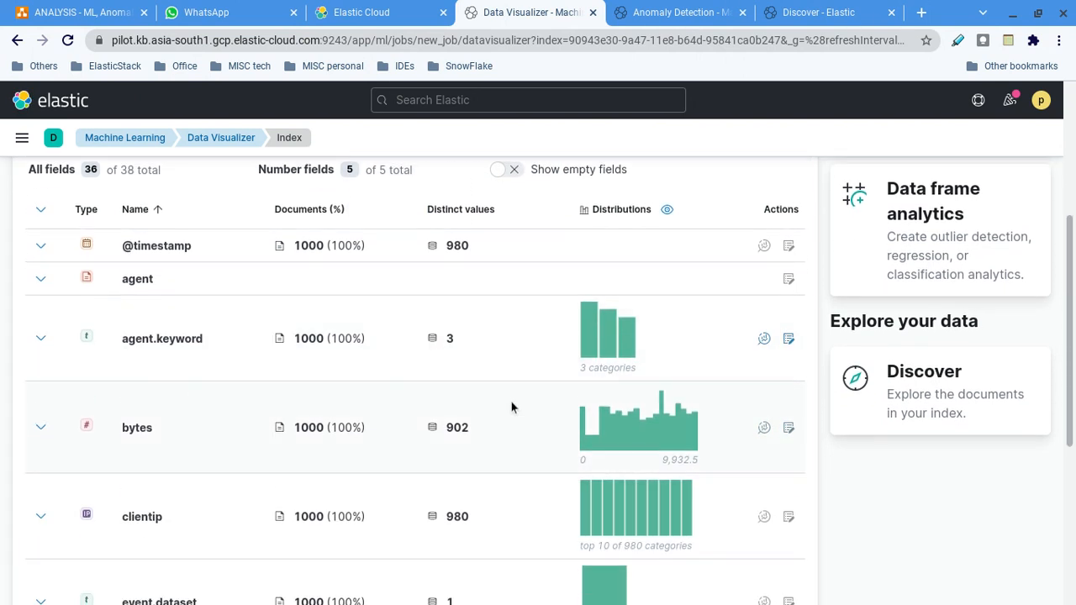
pyautogui.scroll(-3, 511, 403)
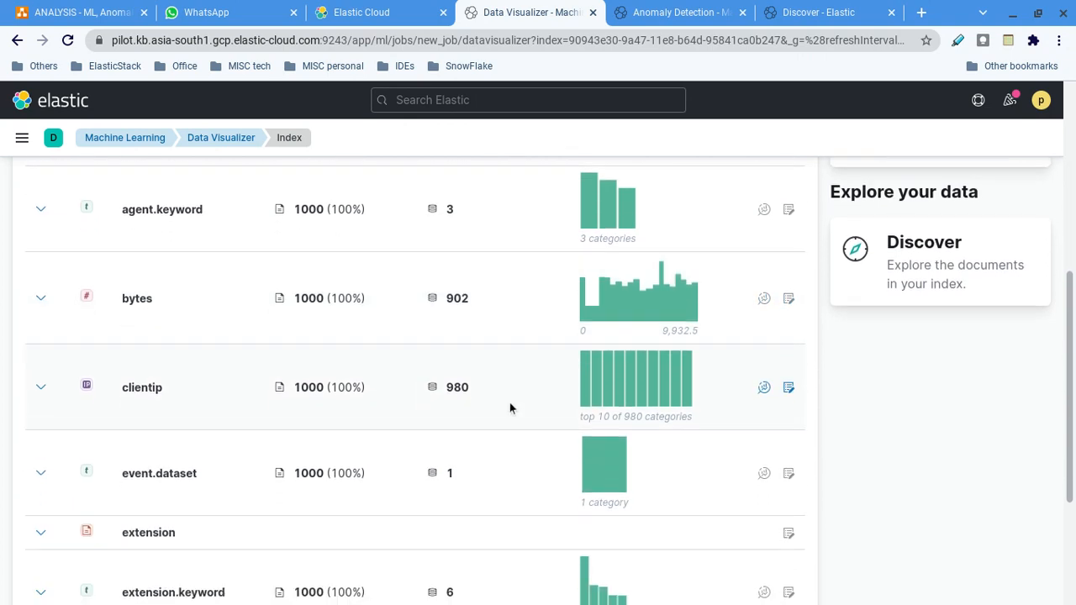
pyautogui.scroll(-1, 511, 410)
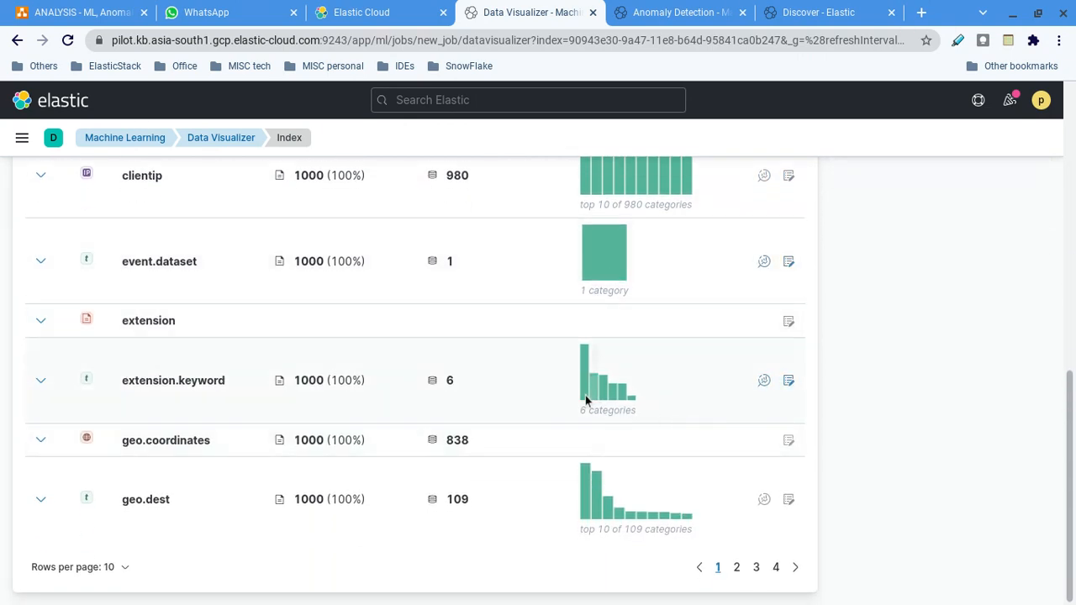
pyautogui.scroll(5, 674, 426)
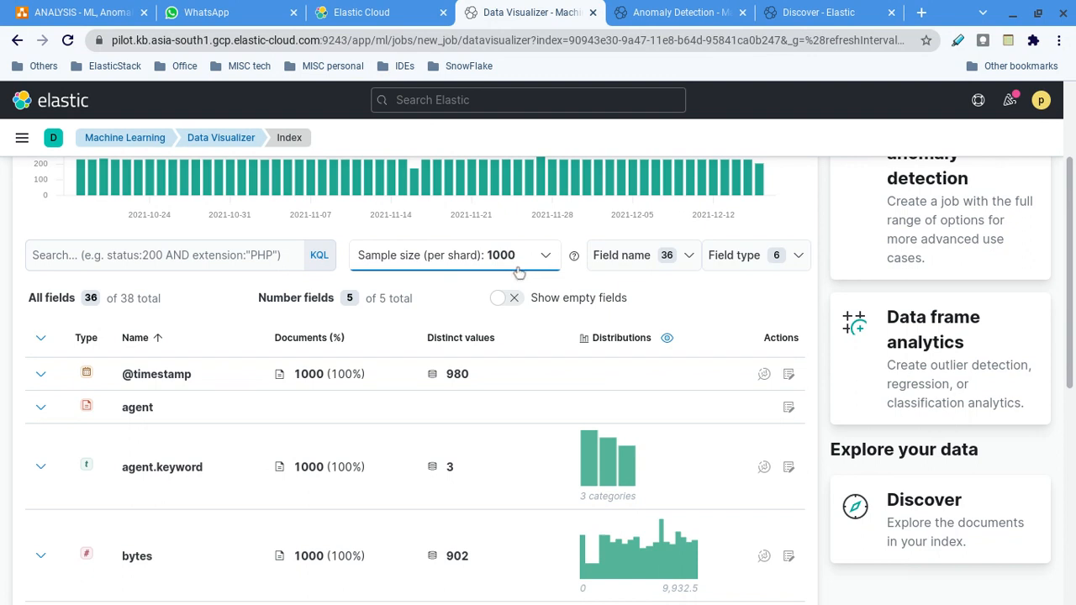
pyautogui.scroll(-2, 526, 361)
pyautogui.scroll(-1, 525, 365)
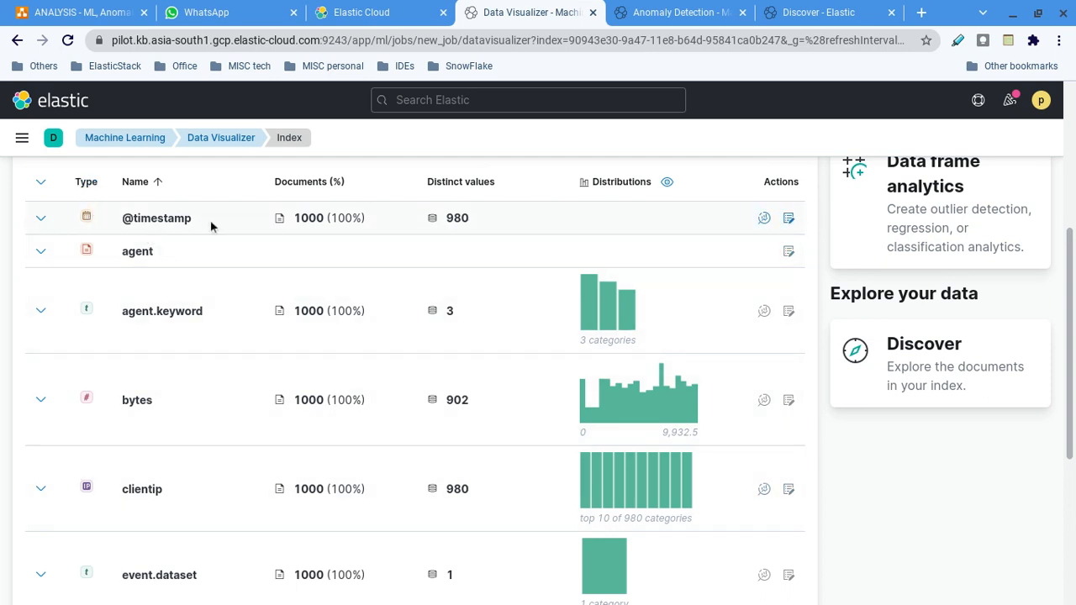
pyautogui.moveTo(294, 218); pyautogui.dragTo(328, 218)
pyautogui.moveTo(479, 220); pyautogui.dragTo(455, 217)
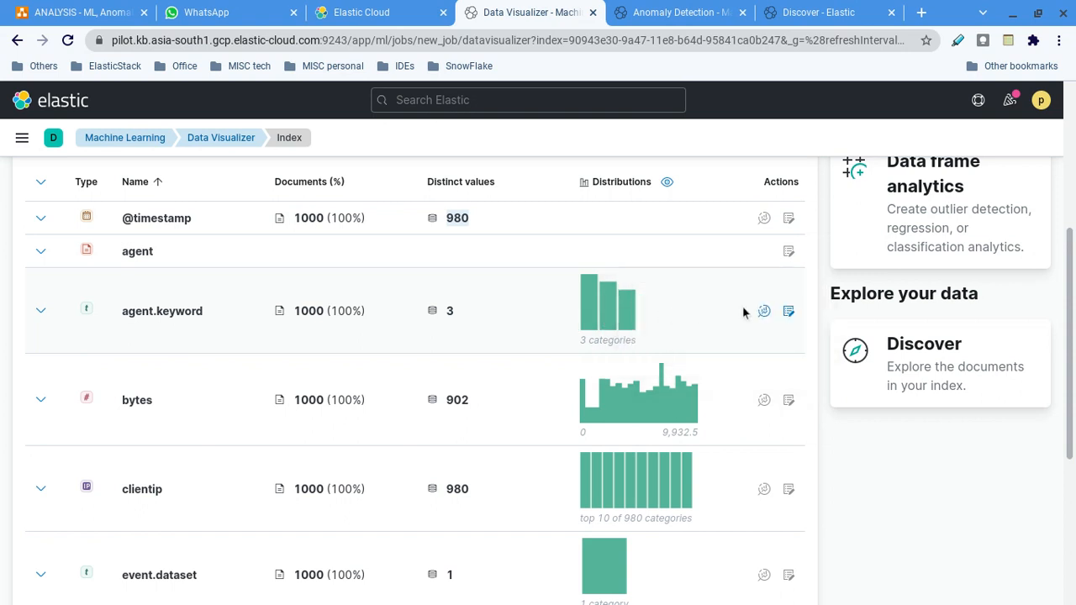
pyautogui.click(764, 219)
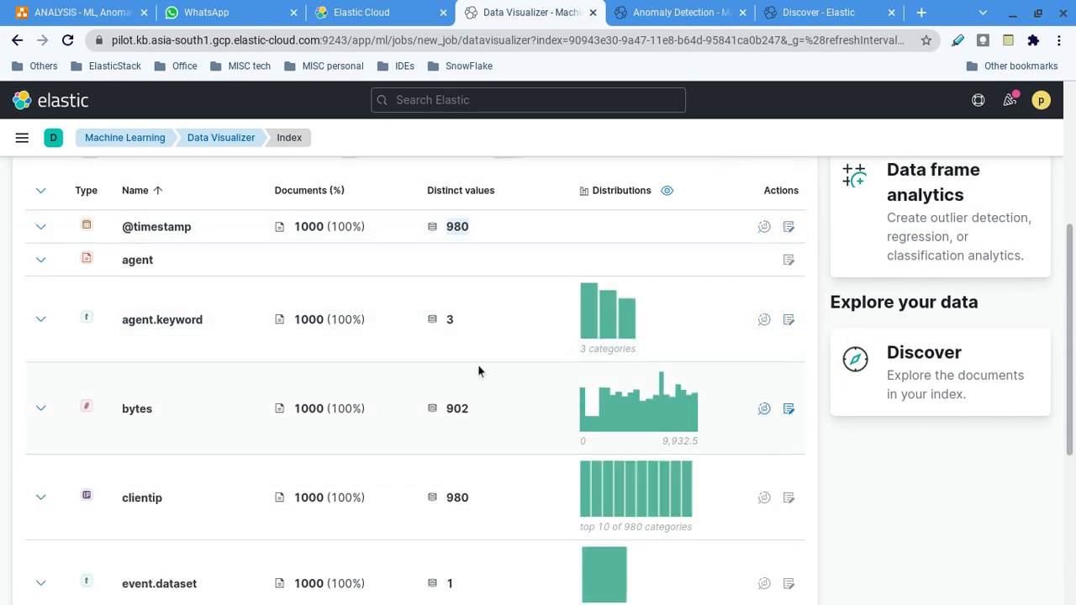
pyautogui.click(764, 228)
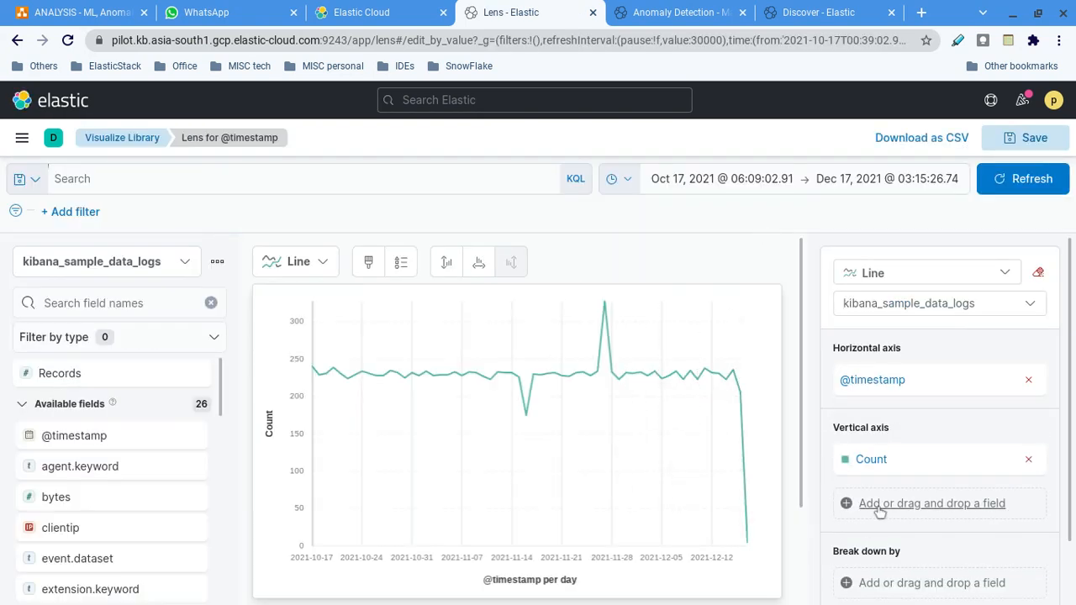
pyautogui.scroll(-2, 855, 504)
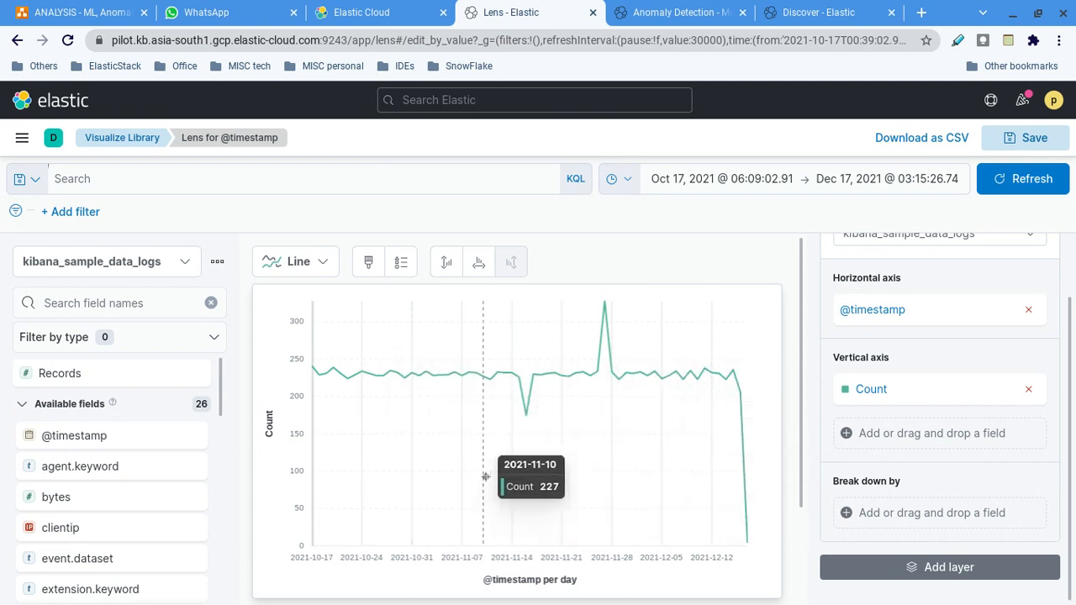
pyautogui.scroll(-3, 485, 476)
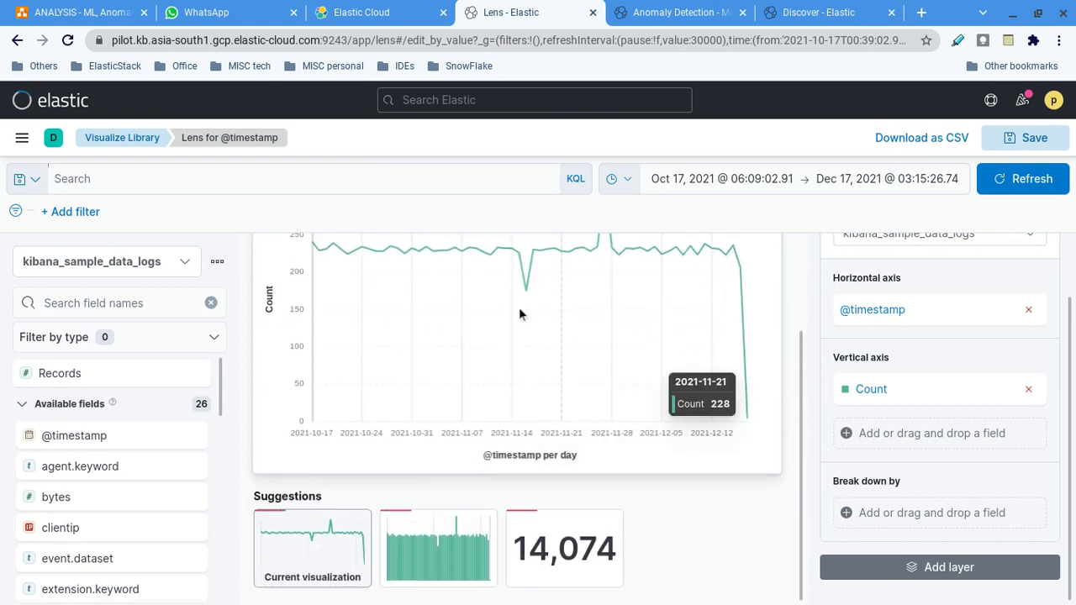
pyautogui.hotkey('alt', 'Left')
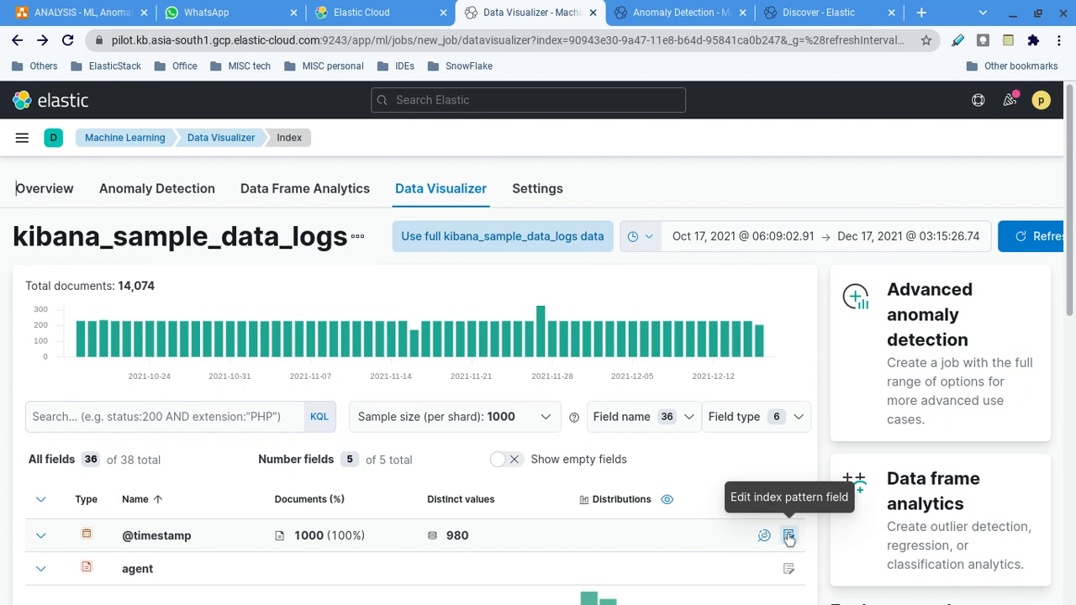
# Filter the field table by name to clientip and extension.keyword.
pyautogui.scroll(-2, 630, 378)
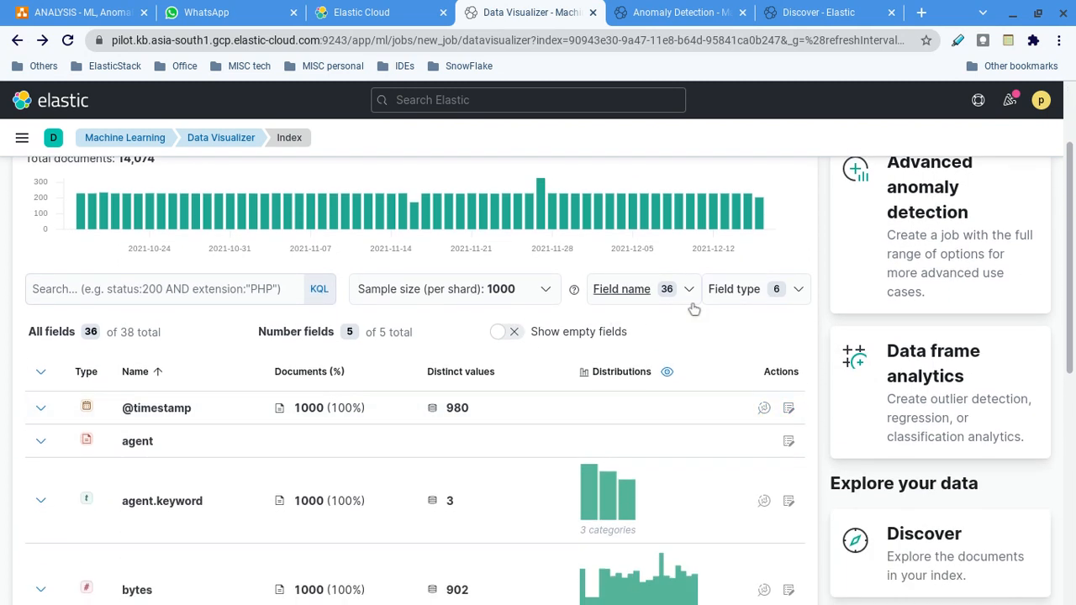
pyautogui.click(689, 289)
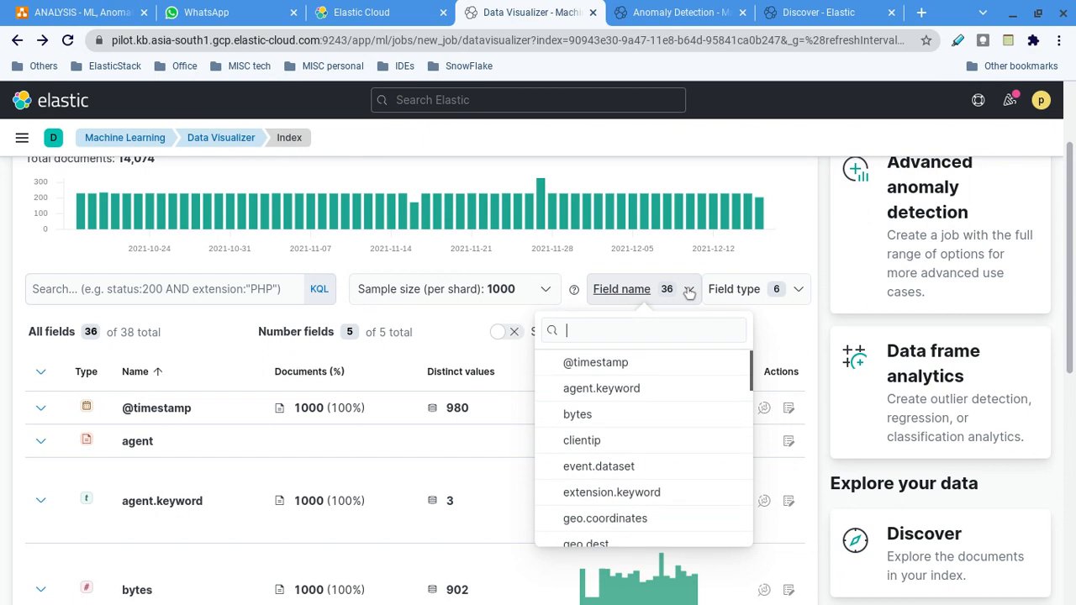
pyautogui.click(582, 441)
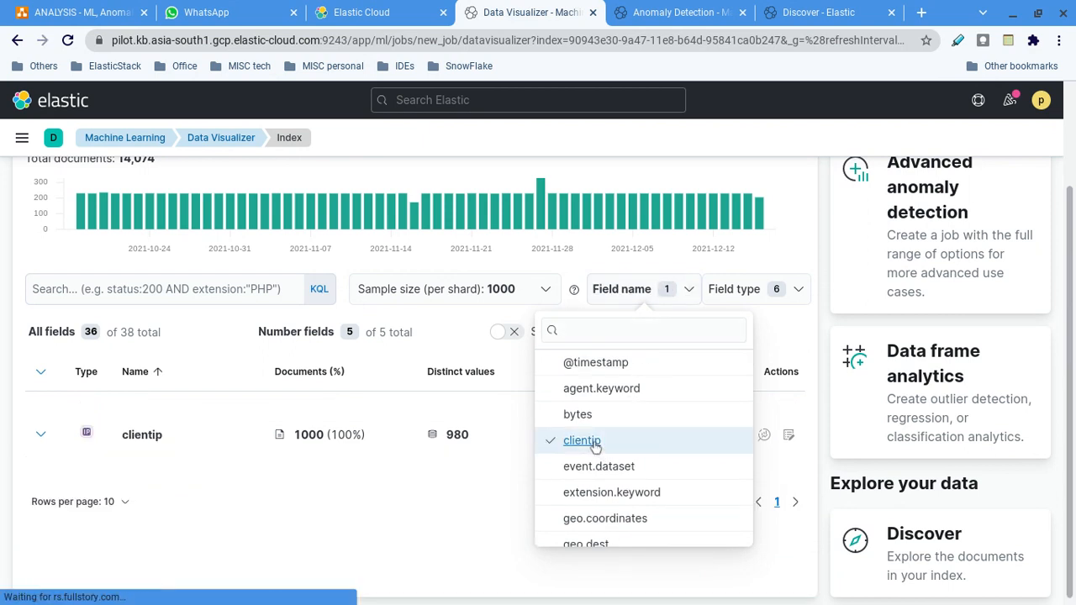
pyautogui.click(404, 526)
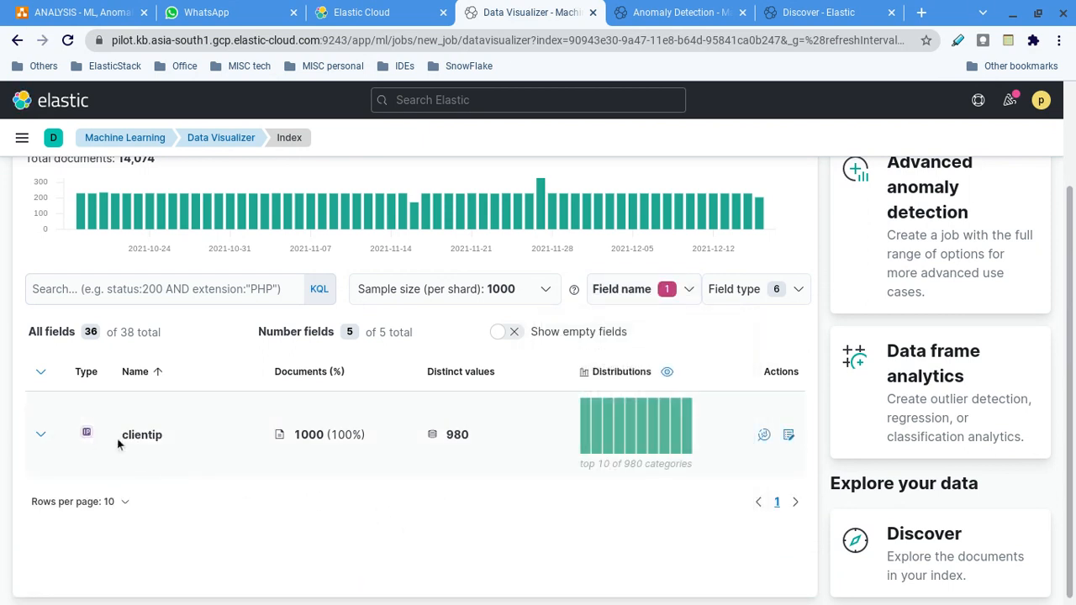
pyautogui.click(688, 289)
pyautogui.click(611, 496)
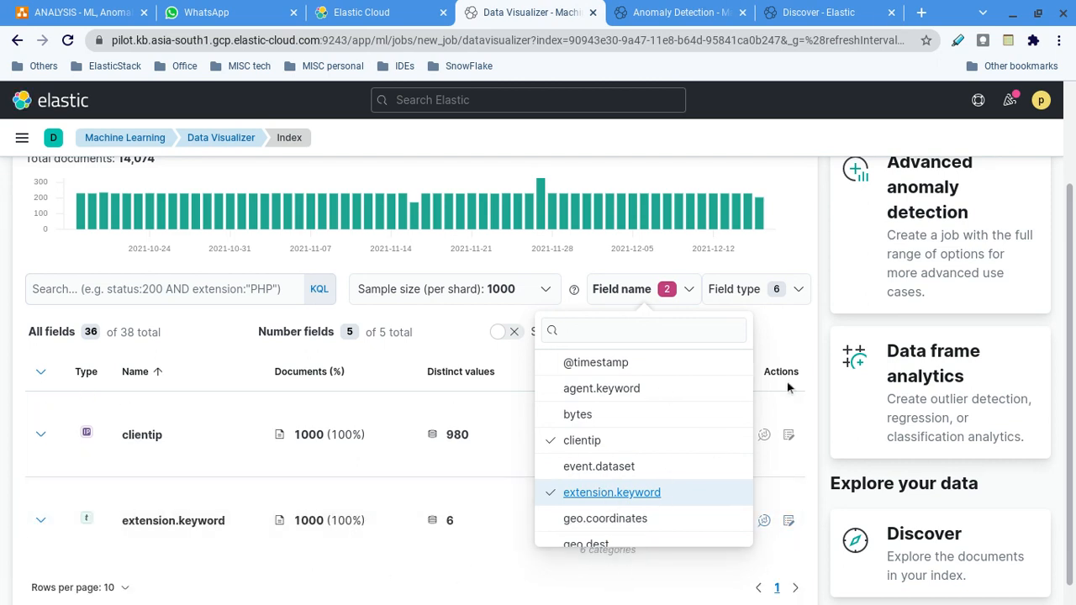
# Restrict the filtered field table to the Keyword field type.
pyautogui.click(798, 289)
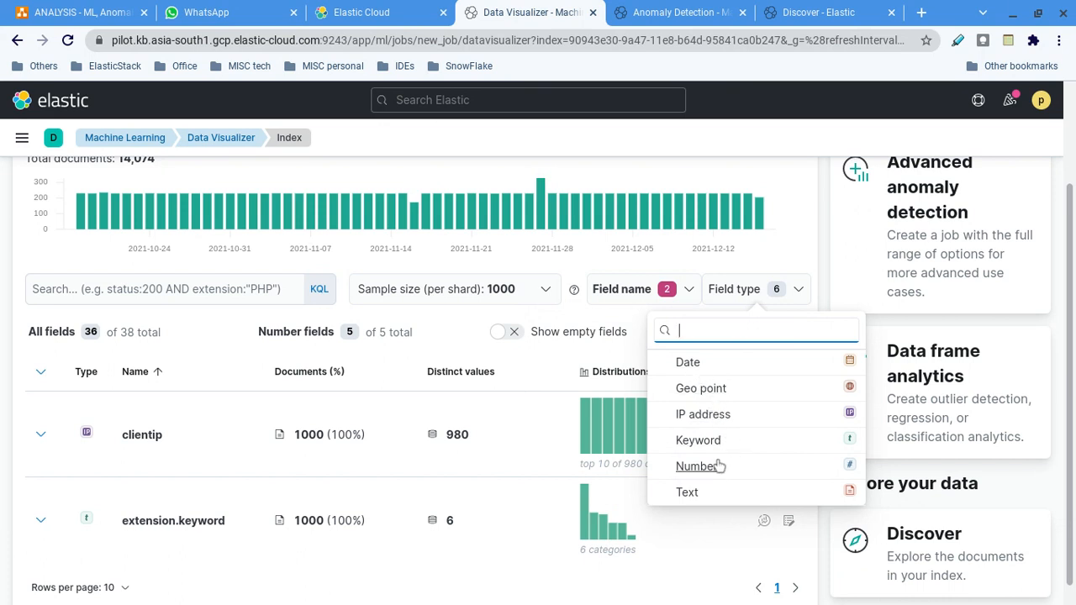
pyautogui.click(699, 441)
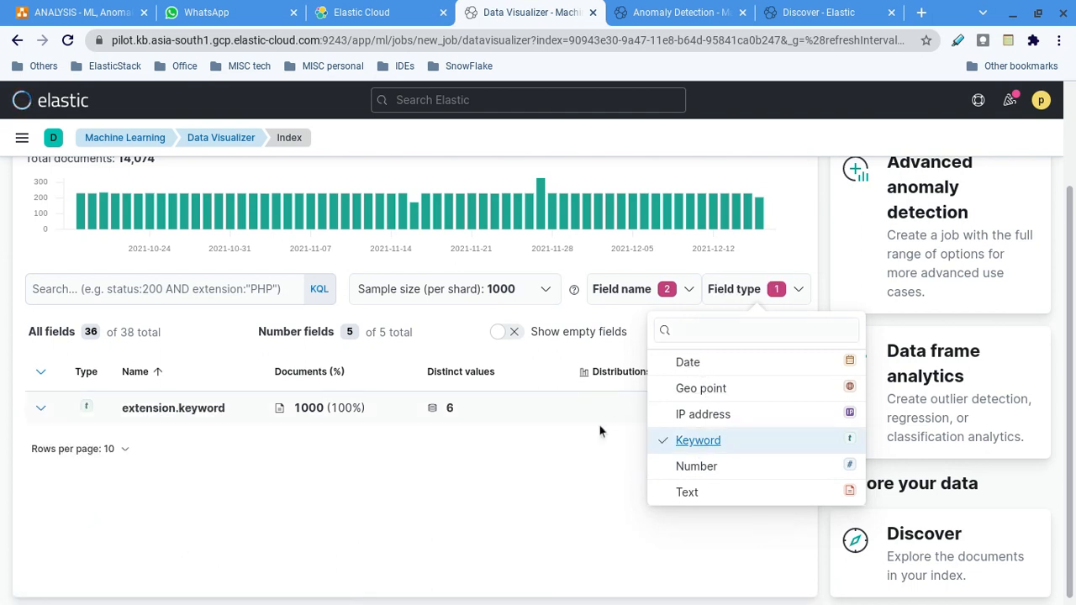
pyautogui.click(620, 429)
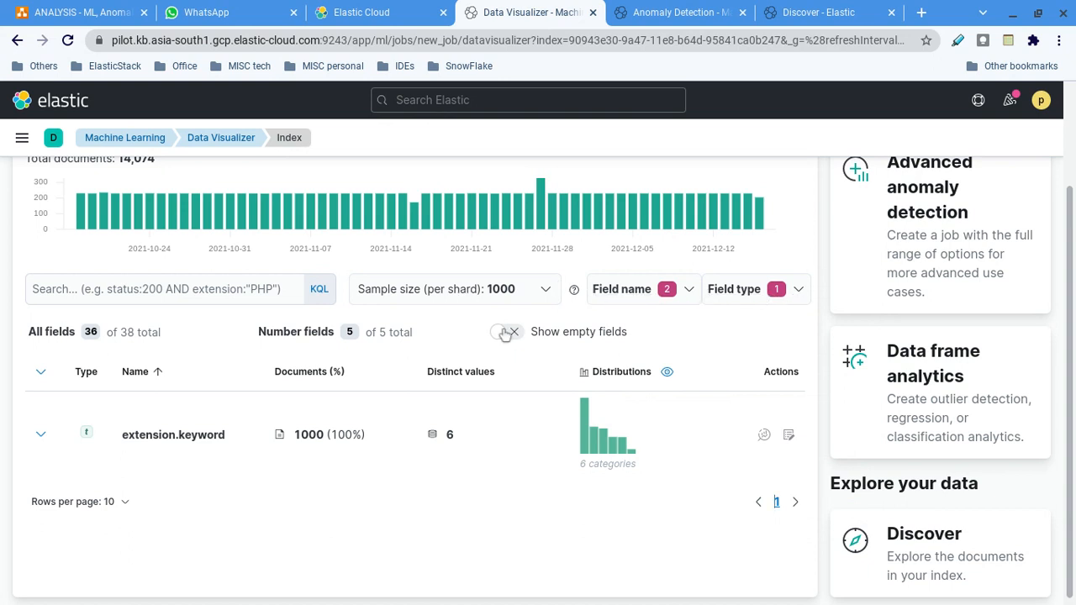
# Expand the extension.keyword field and examine its document count, percentage, distinct values and top values.
pyautogui.click(40, 435)
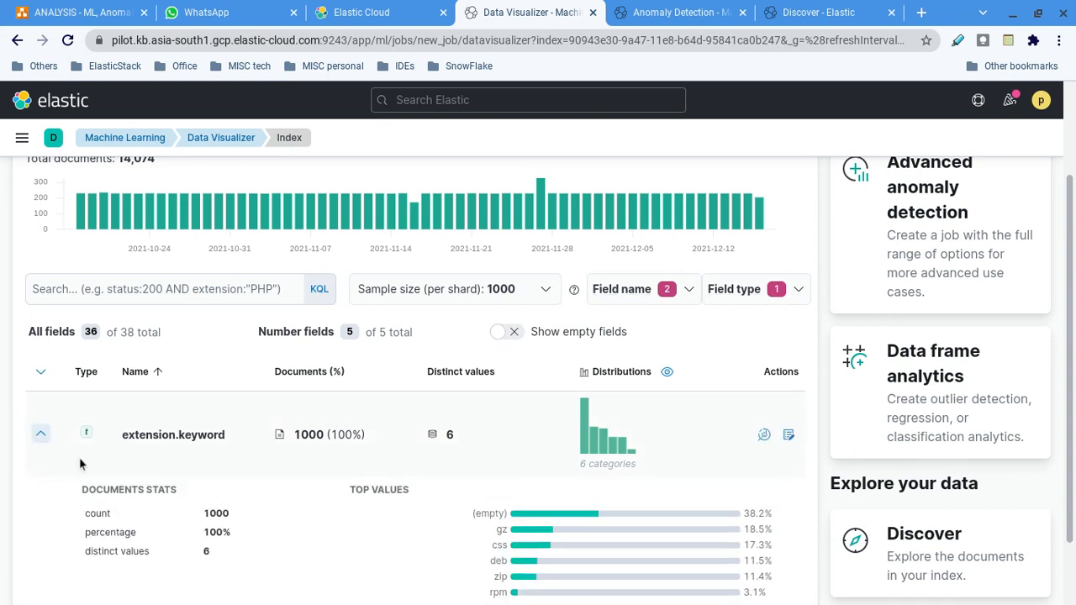
pyautogui.scroll(-2, 371, 469)
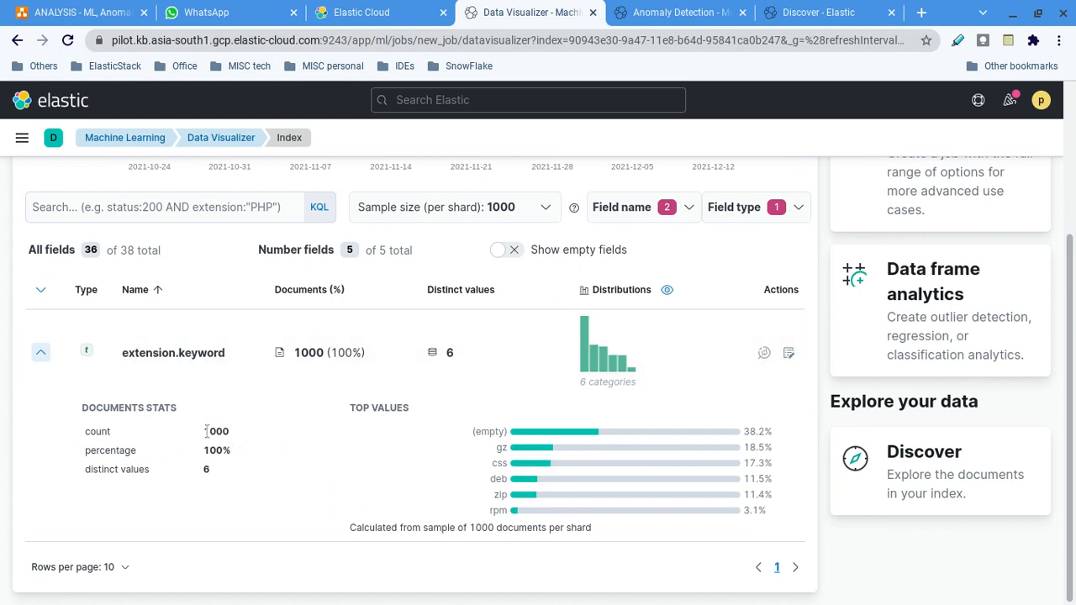
pyautogui.moveTo(206, 431); pyautogui.dragTo(236, 433)
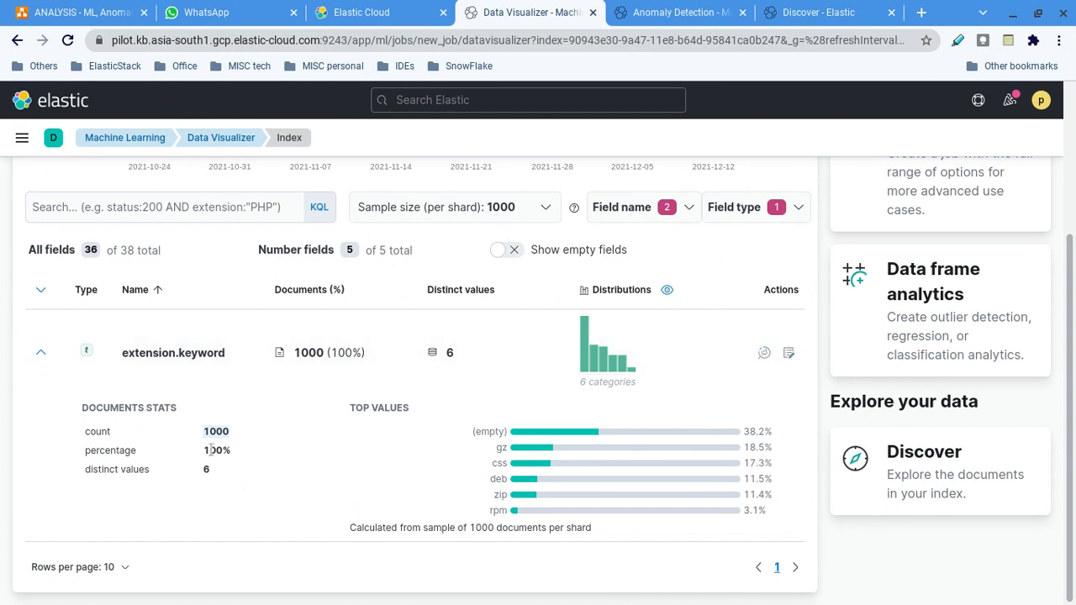
pyautogui.moveTo(204, 450); pyautogui.dragTo(240, 451)
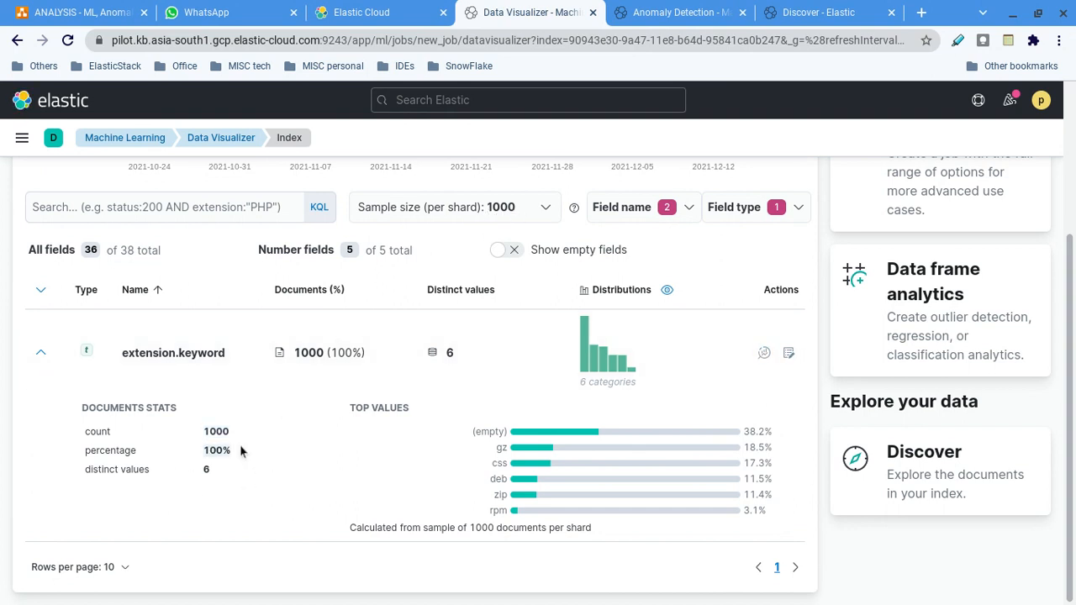
pyautogui.click(203, 468)
# Refresh the visualizer data and stop the automatic refresh that runs every 30 seconds.
pyautogui.scroll(3, 436, 330)
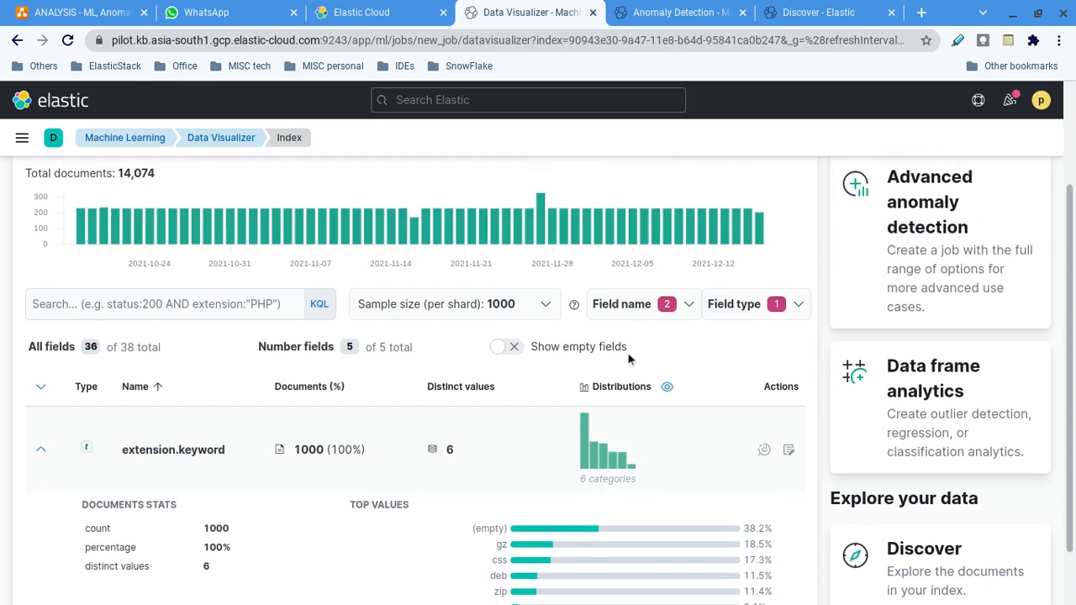
pyautogui.scroll(2, 840, 217)
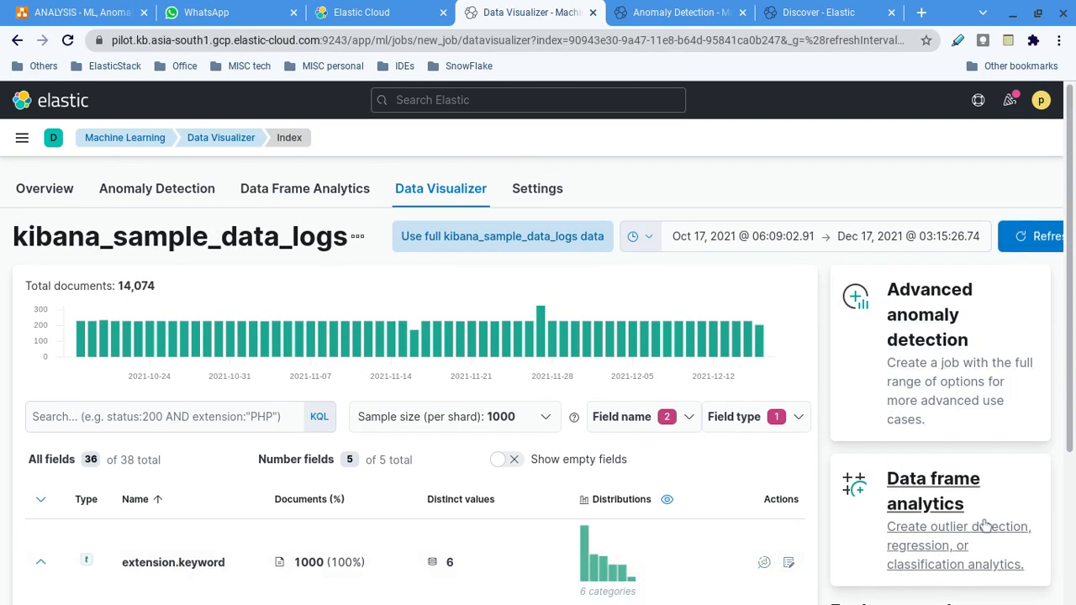
pyautogui.click(1055, 242)
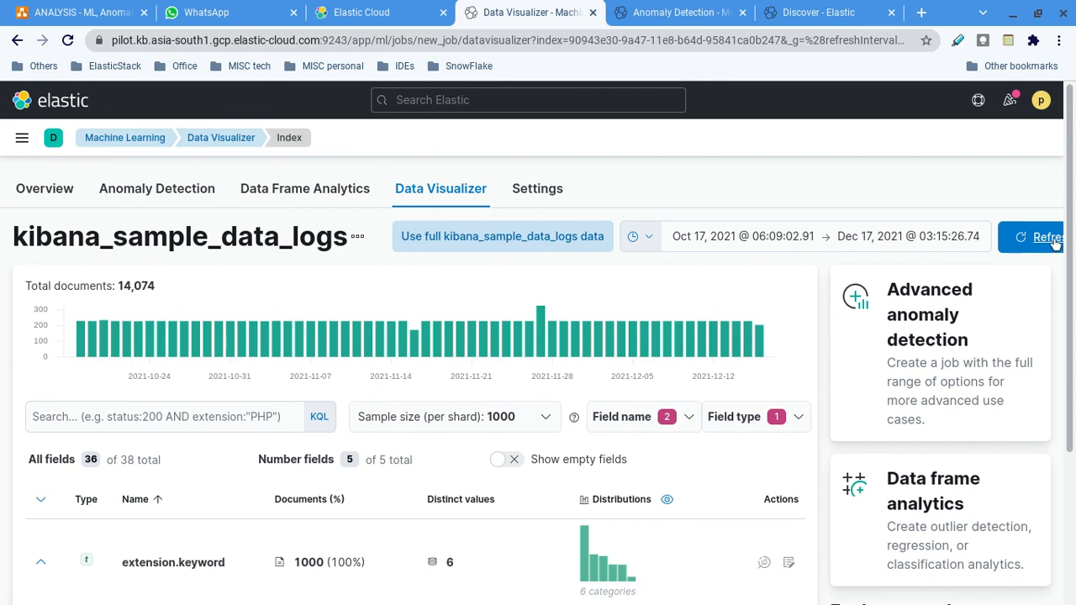
pyautogui.click(637, 237)
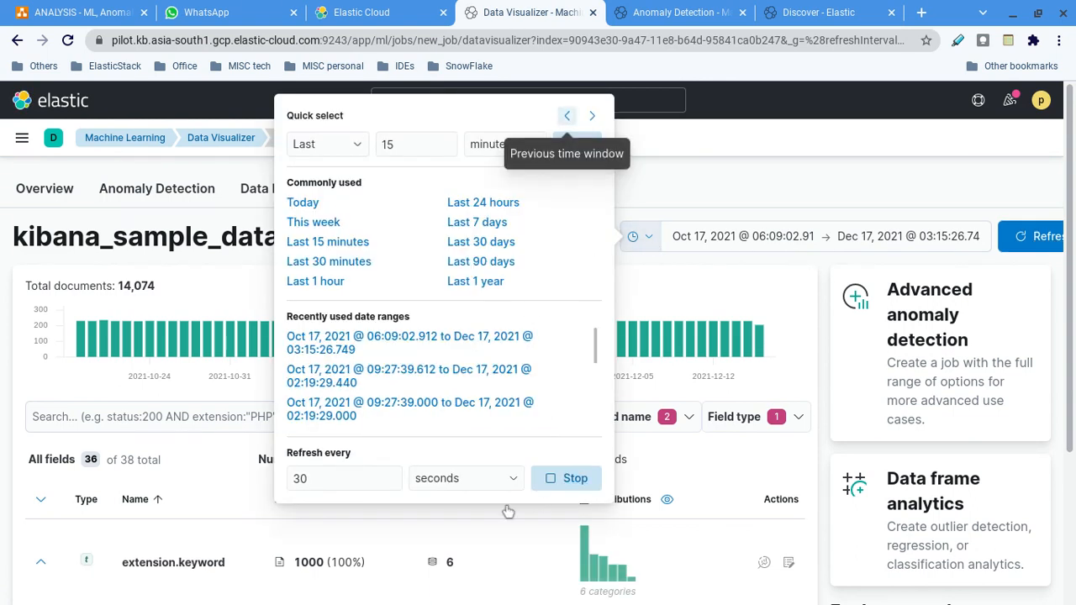
pyautogui.click(564, 478)
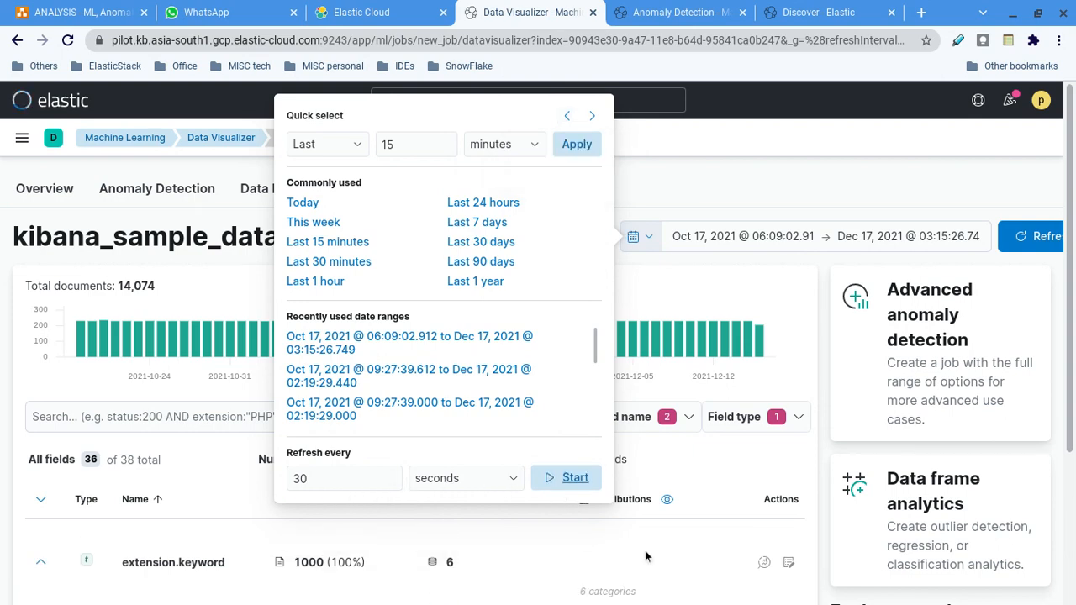
pyautogui.scroll(-3, 645, 551)
pyautogui.click(707, 420)
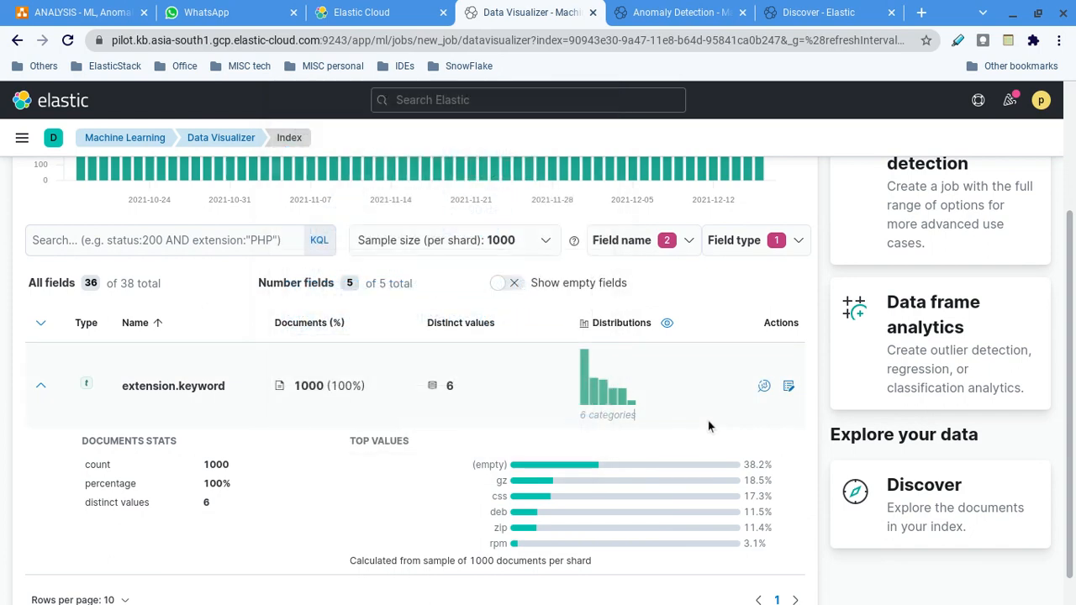
# Review the top values of extension.keyword and the document count chart for kibana_sample_data_logs.
pyautogui.scroll(-1, 579, 501)
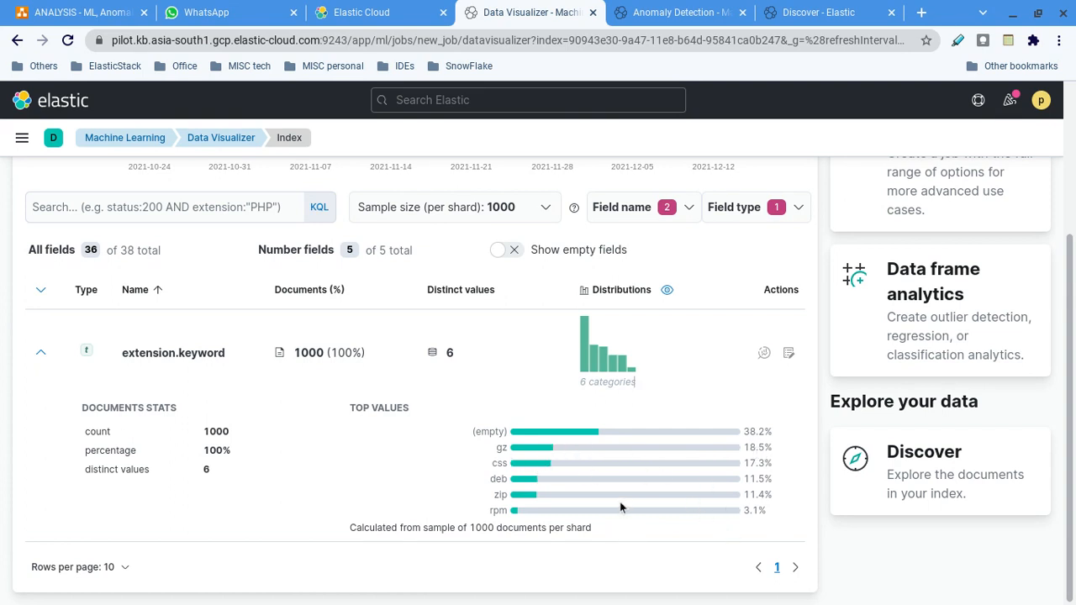
pyautogui.scroll(3, 620, 507)
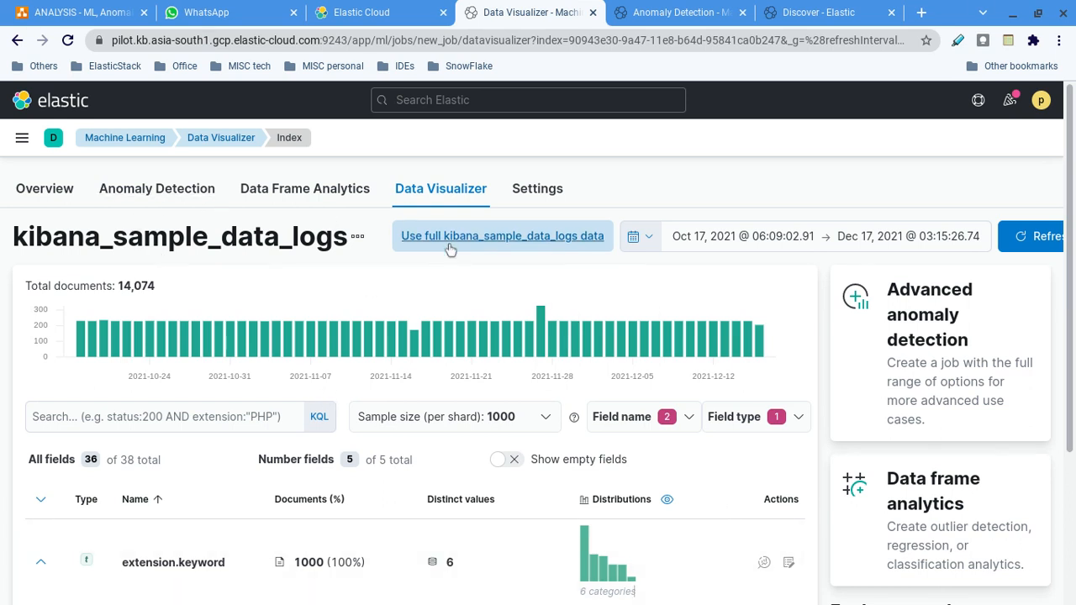
pyautogui.scroll(-1, 462, 370)
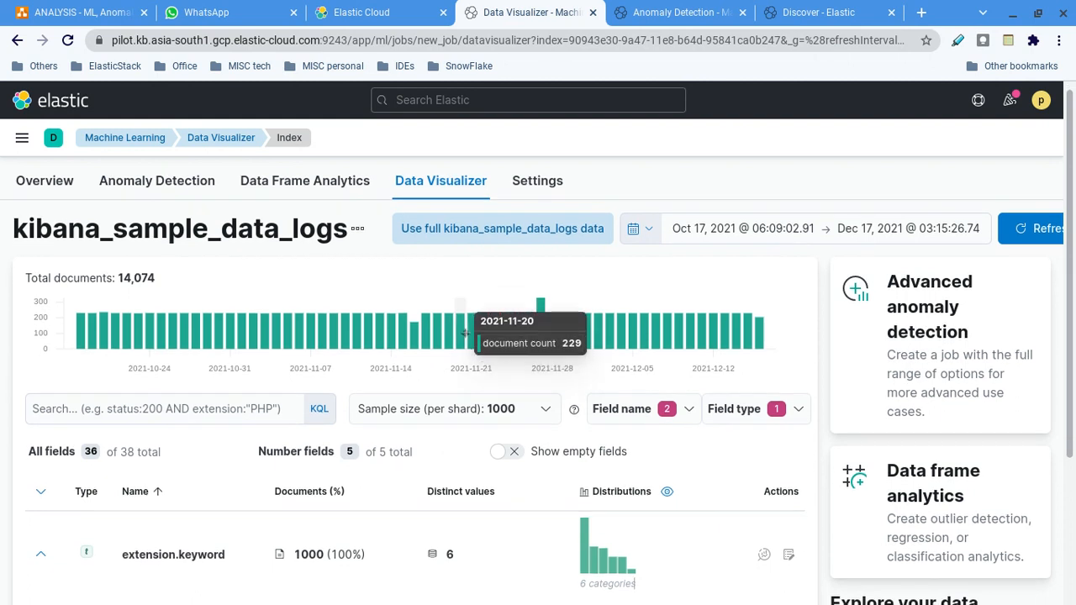